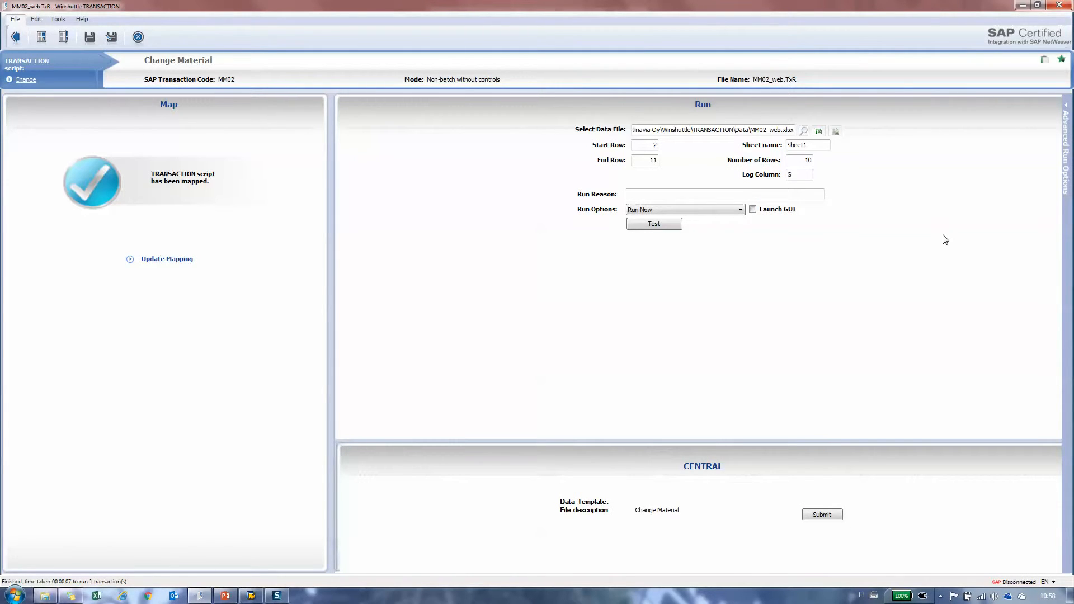
Step: Open the script's data file MM02_web.xlsx in Excel to check its material rows and log column
click(818, 132)
click(96, 597)
double_click(891, 132)
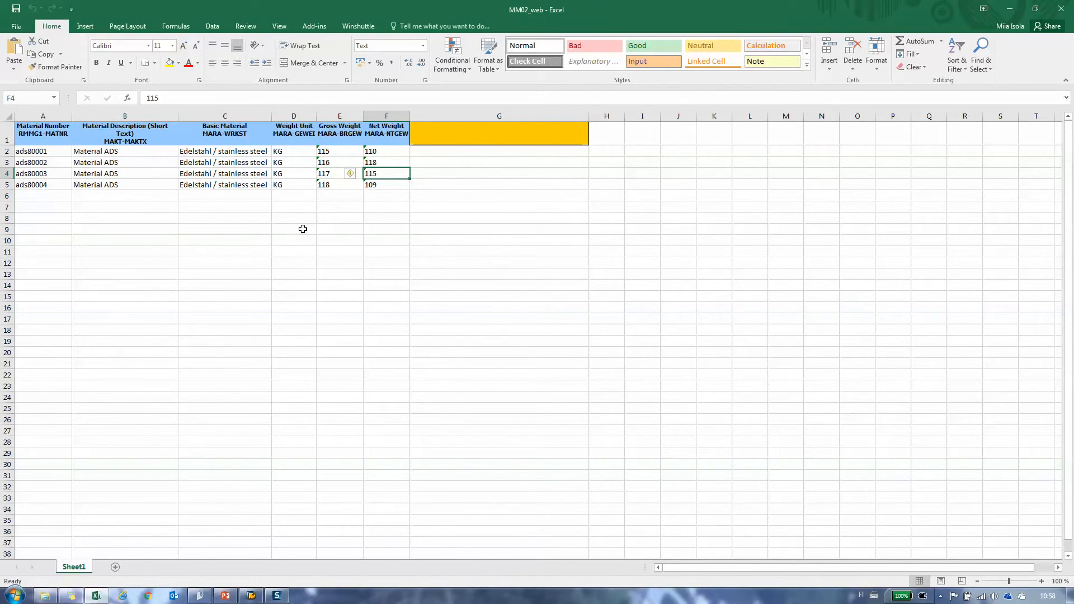
Step: Switch back to Winshuttle TRANSACTION, enable the extended log as text in column H, and save the script
click(198, 597)
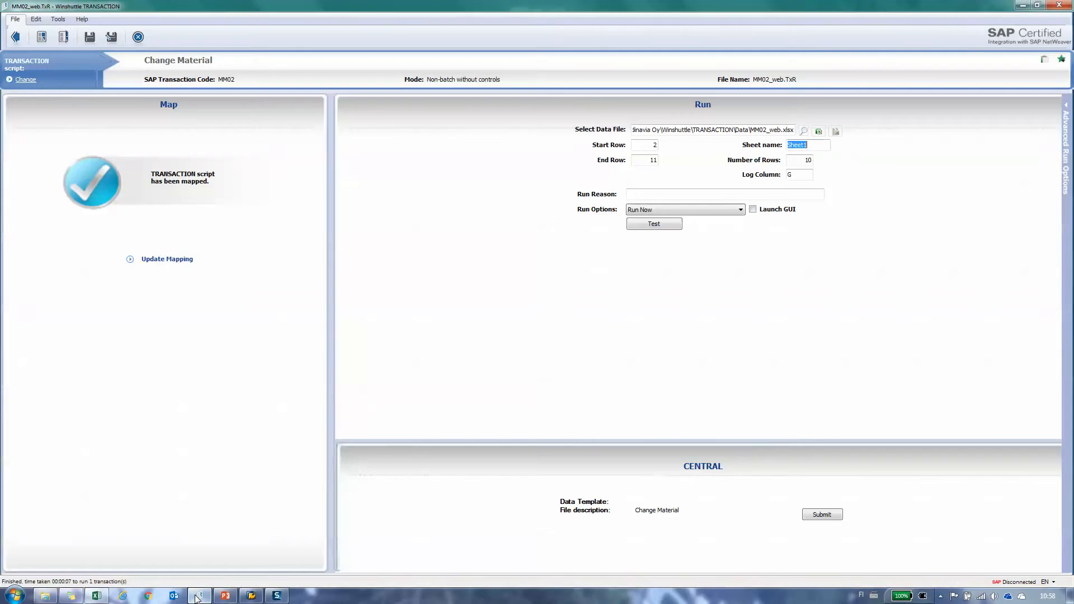
click(1068, 138)
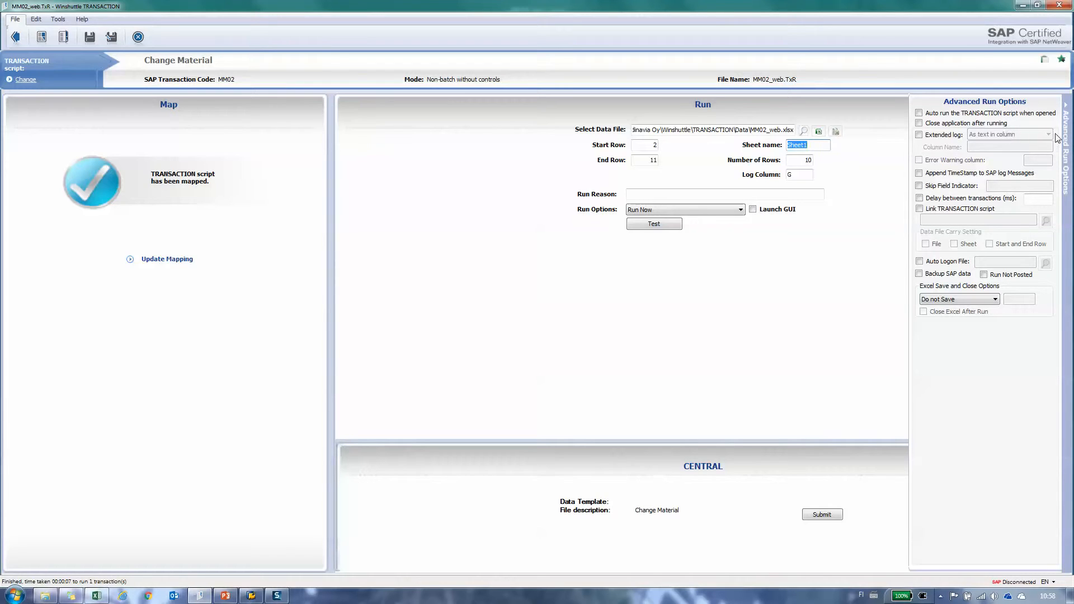
click(919, 134)
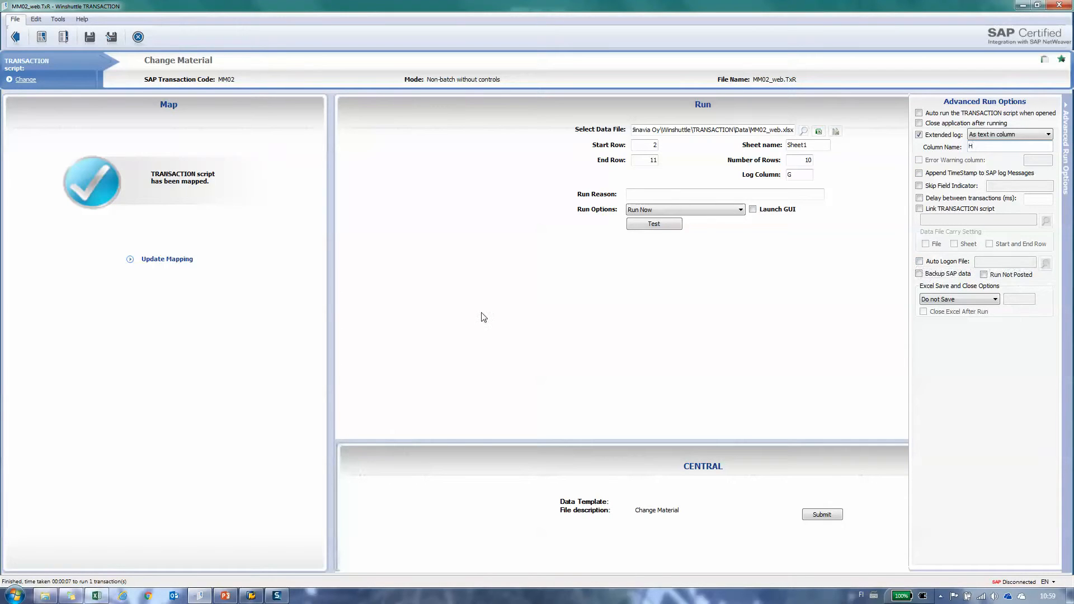
click(90, 39)
click(1068, 160)
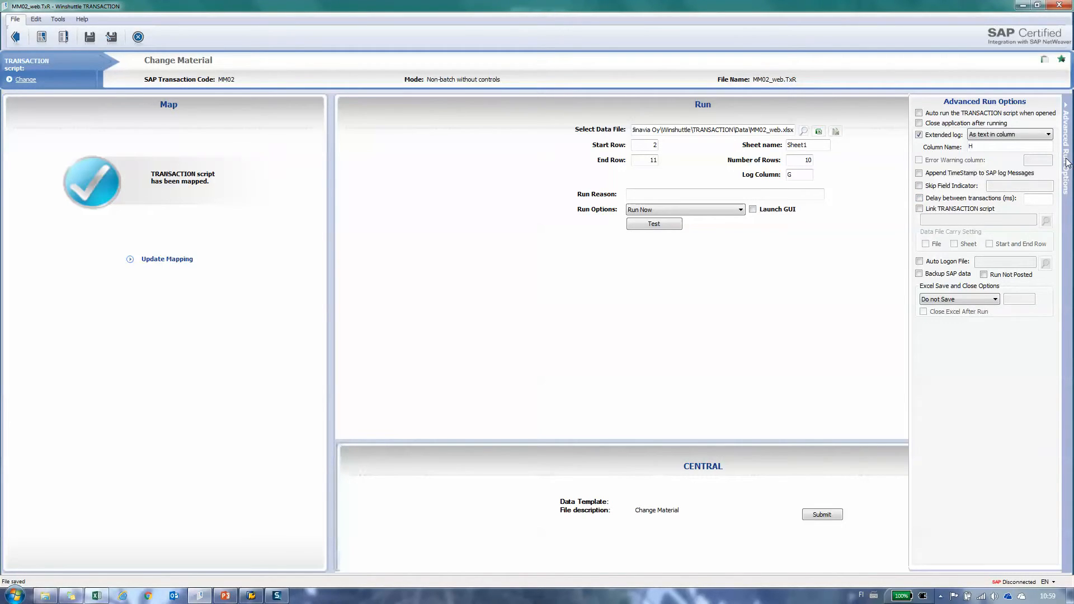
Step: Test the script with the Run Now option using the prefilled SAP logon, and bring up its log in Excel
click(654, 225)
click(602, 263)
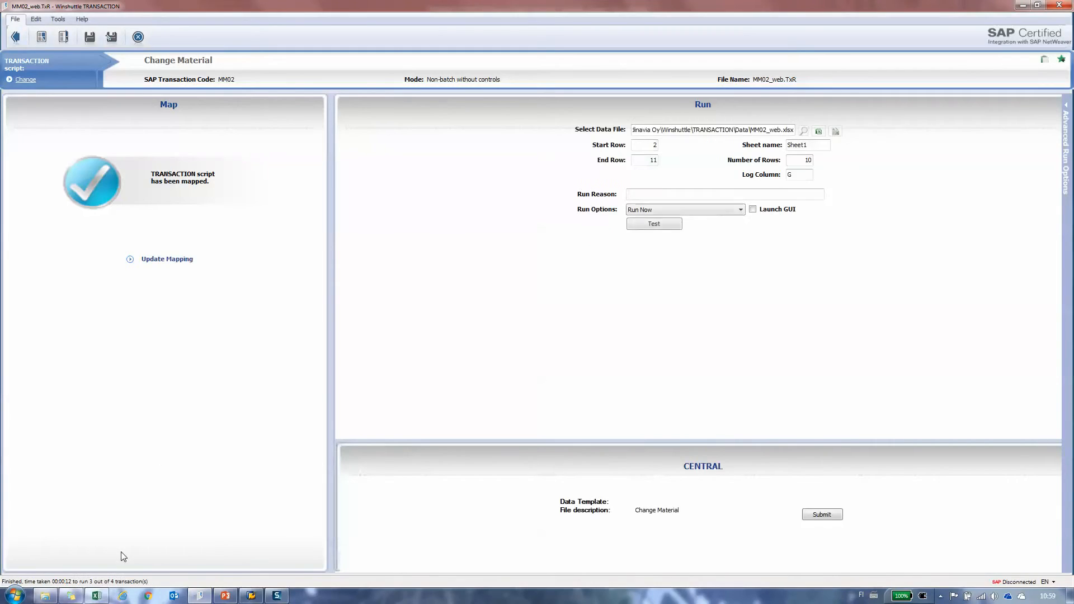
click(97, 595)
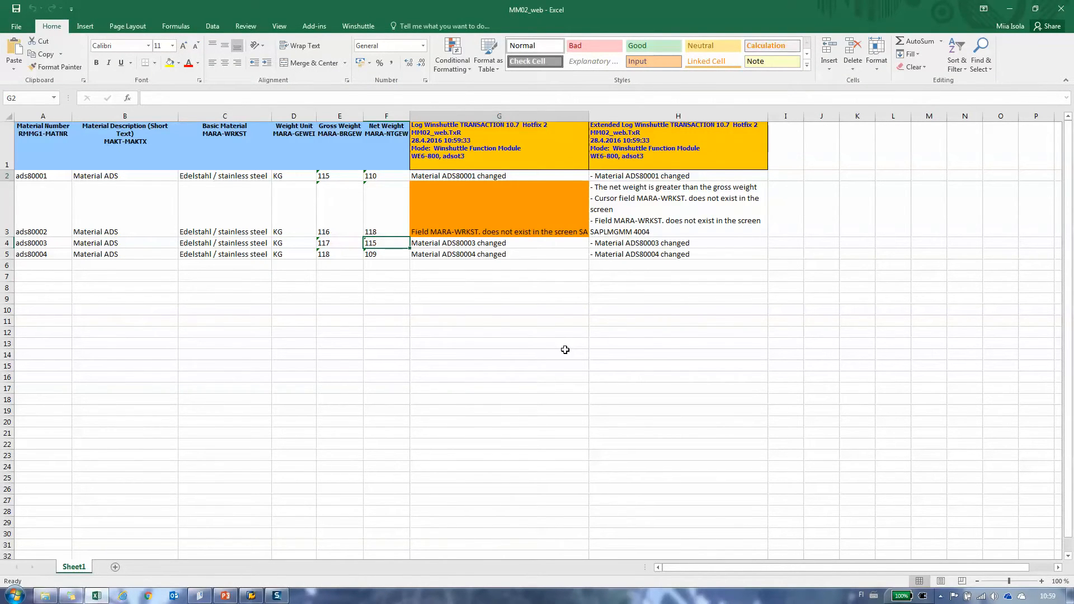
Step: Examine the log and extended log entries in columns G and H, especially those for material ads80002
click(547, 255)
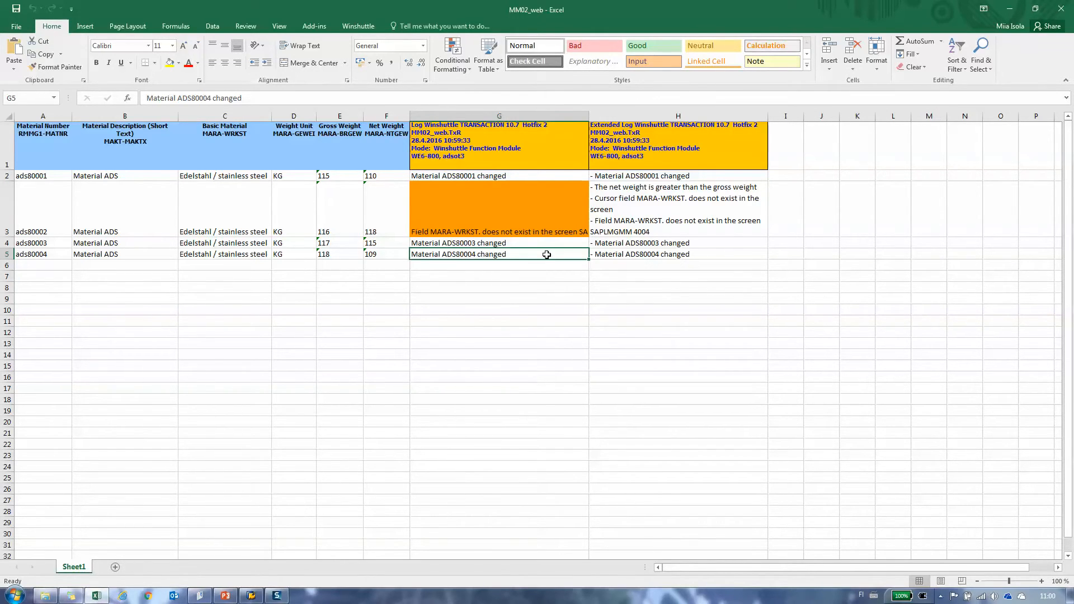
key(Right)
key(Left)
key(Up)
key(Up)
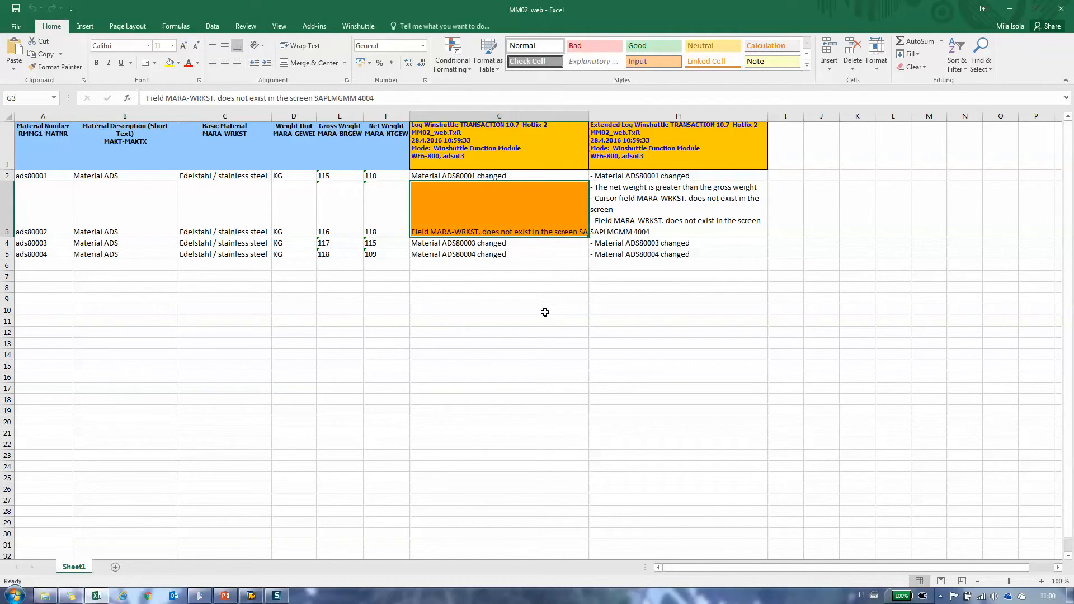
click(705, 208)
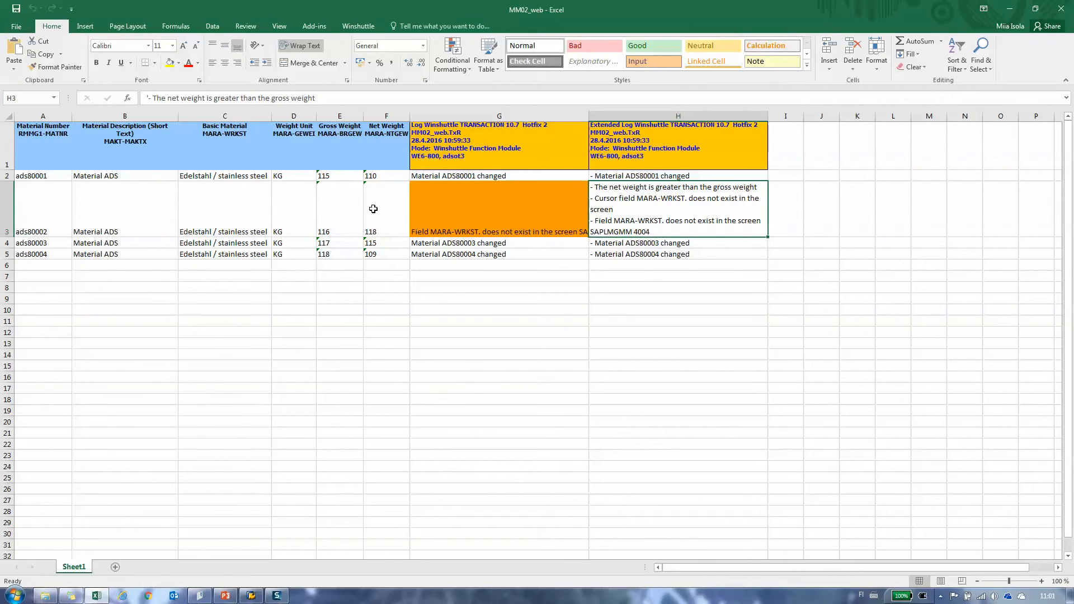
Step: Set material ads80002's gross weight to 118 and net weight to 116, and save the workbook
click(343, 211)
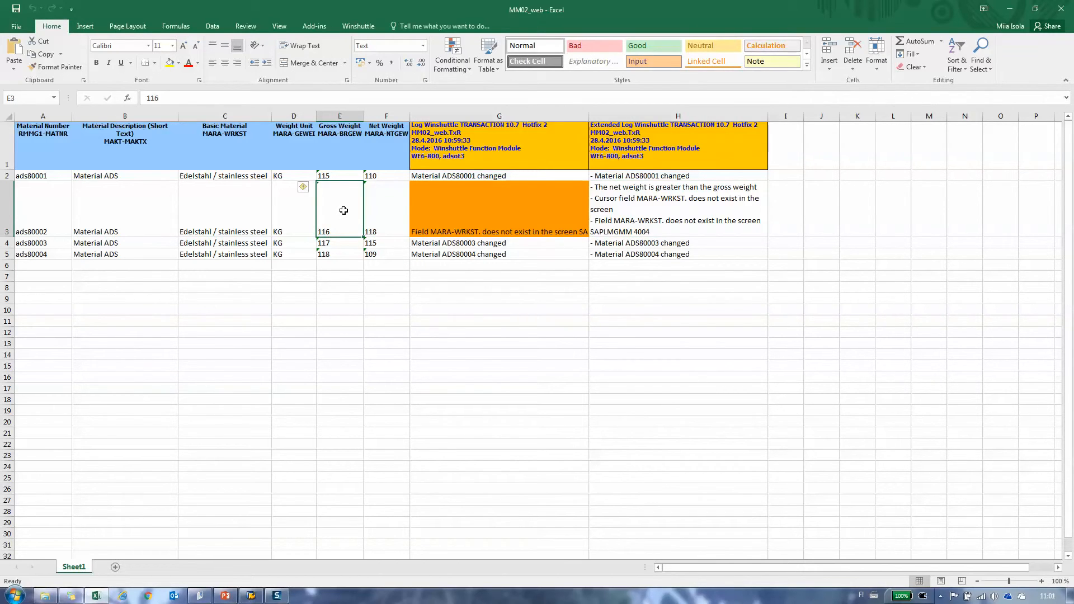
text(18)
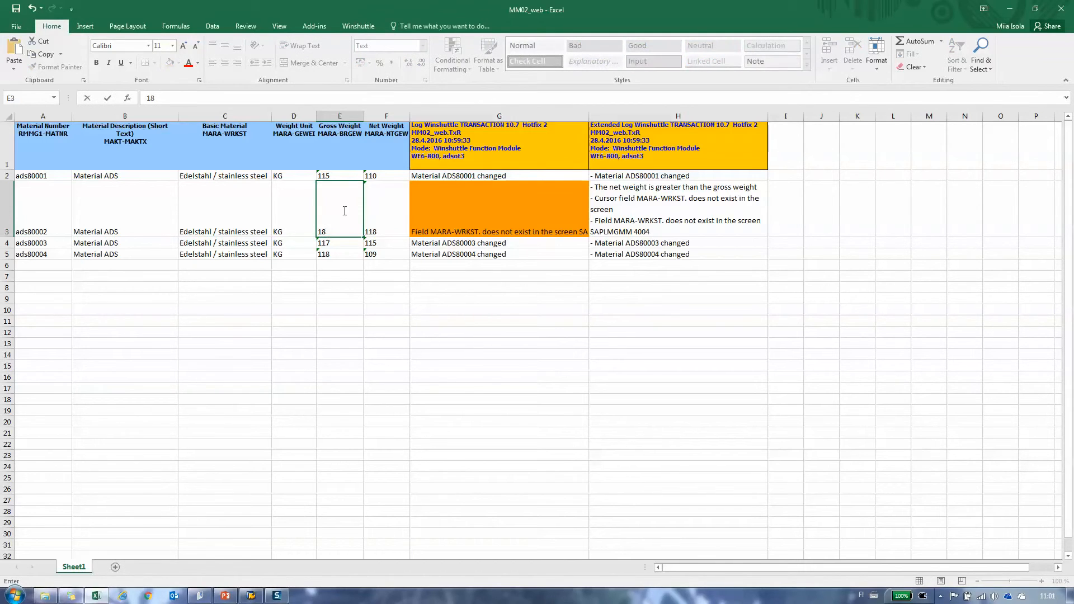
key(BackSpace)
text(18)
key(Tab)
key(Down)
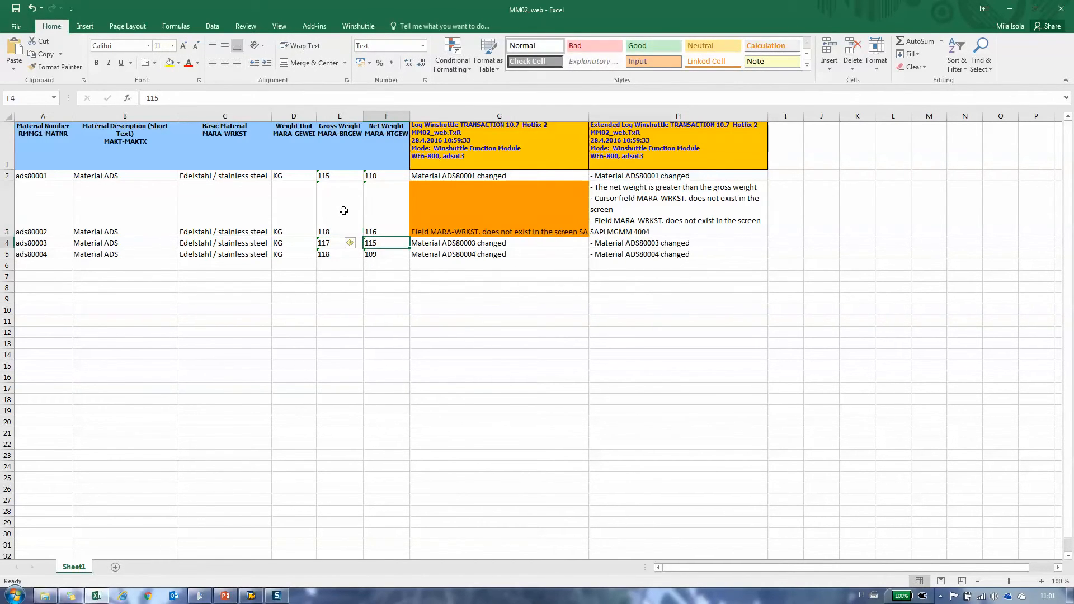
key(Up)
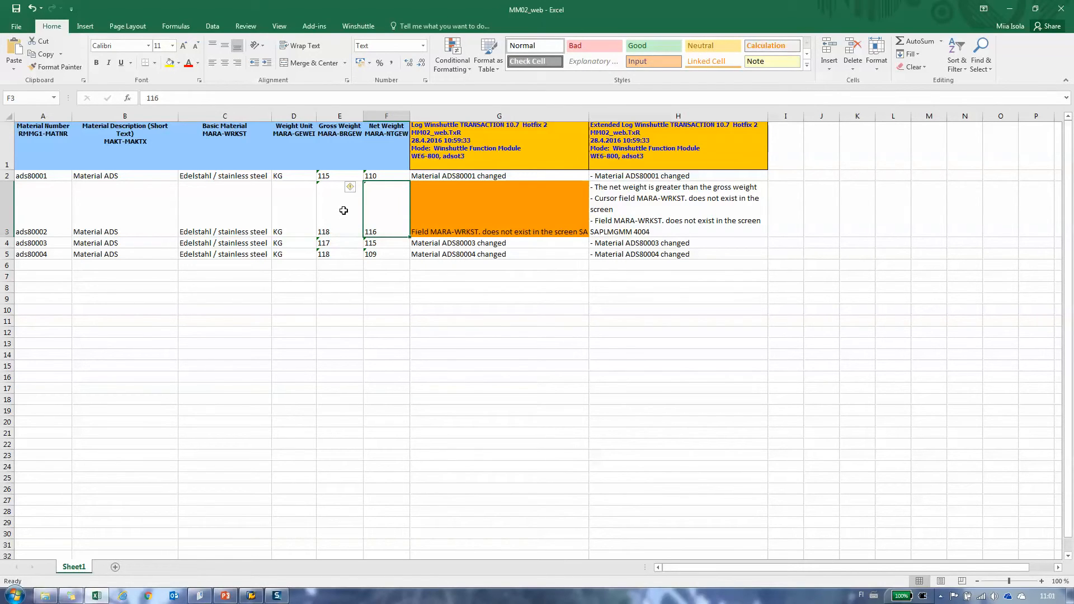
click(16, 9)
Step: Switch to Winshuttle TRANSACTION, rerun the script with the Run on Errors option, and view the updated log in Excel
click(201, 597)
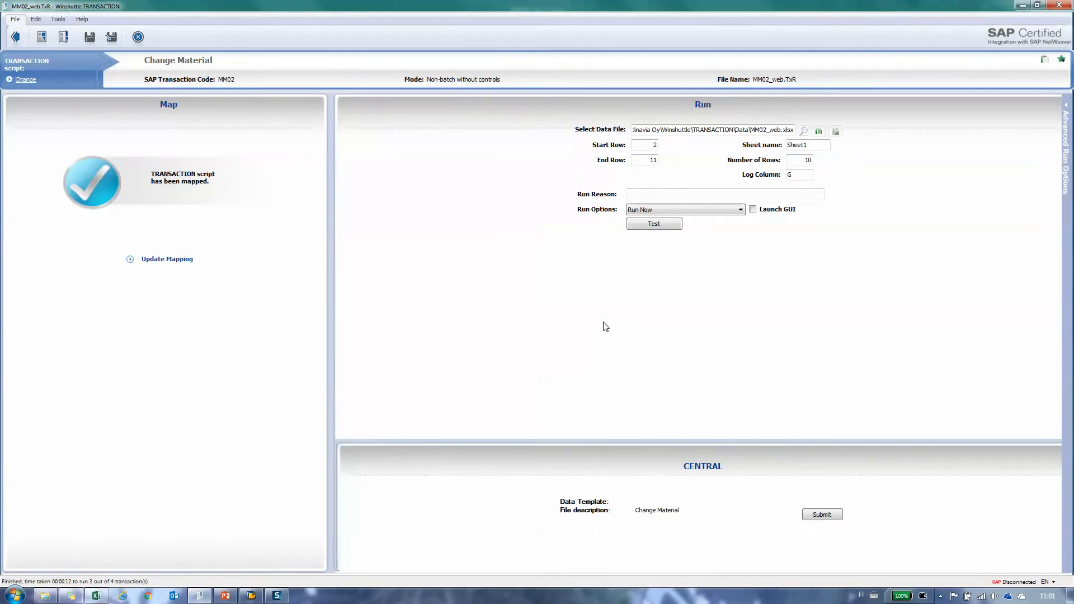
click(717, 210)
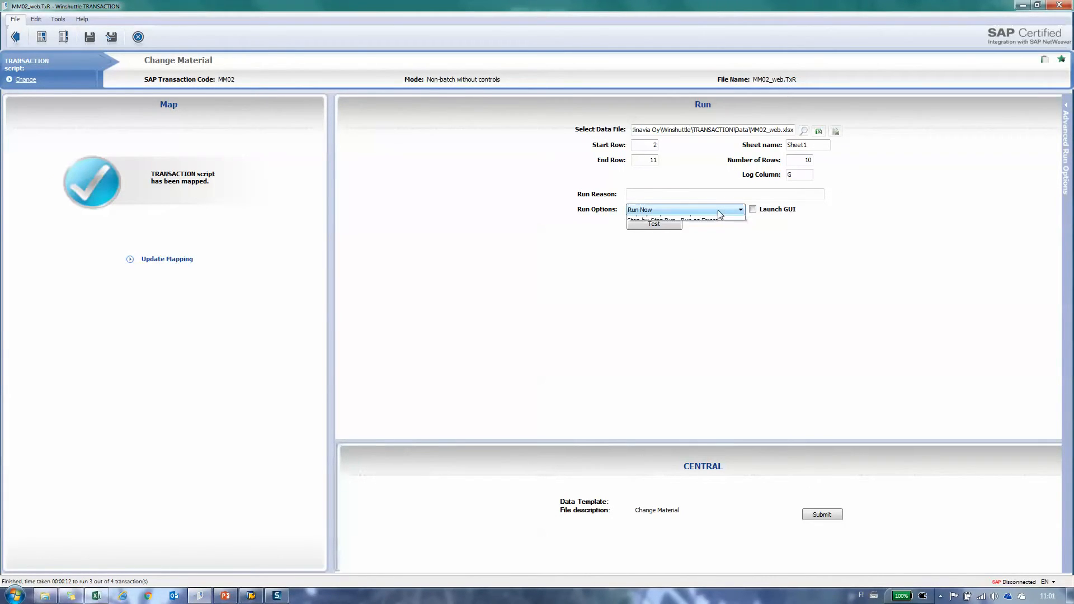
click(668, 235)
click(642, 225)
click(604, 263)
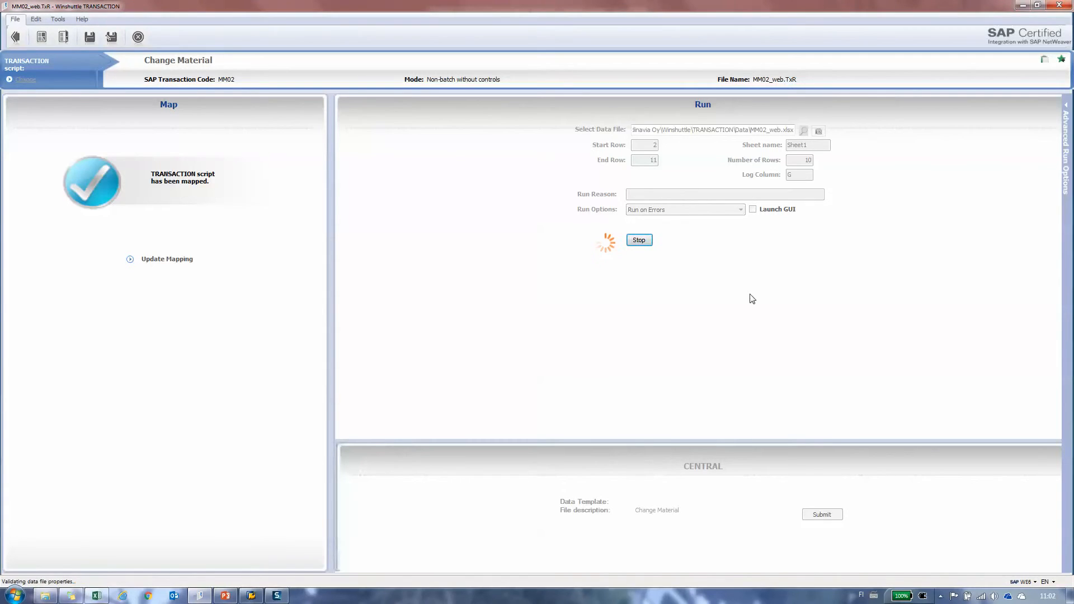
click(100, 597)
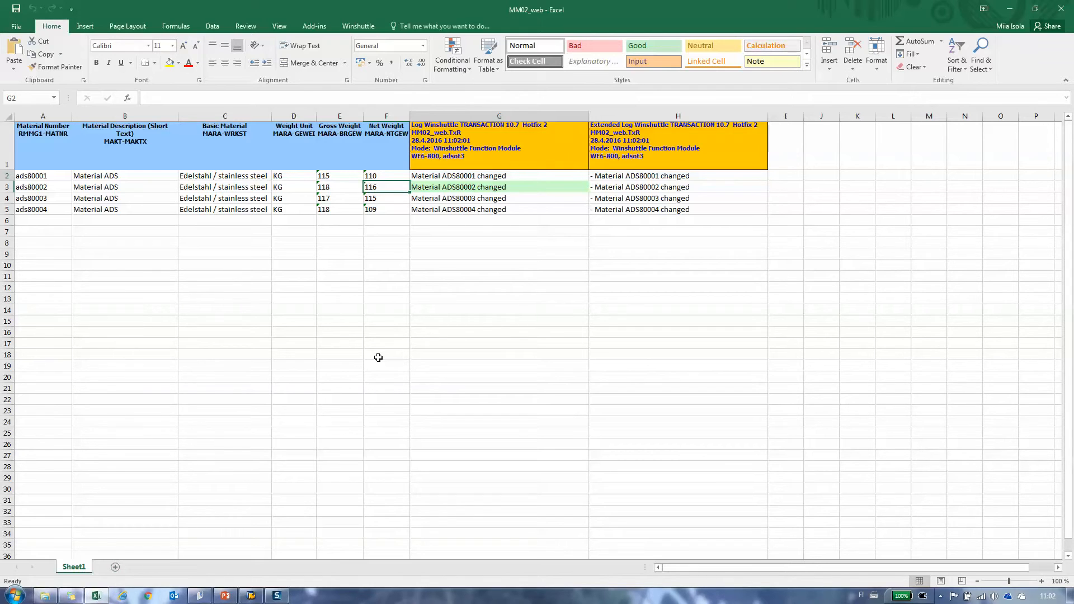
Step: In Winshuttle TRANSACTION, start a Step-by-Step Run - Stop on all Screens for the first transaction only, using the prefilled SAP logon
click(199, 596)
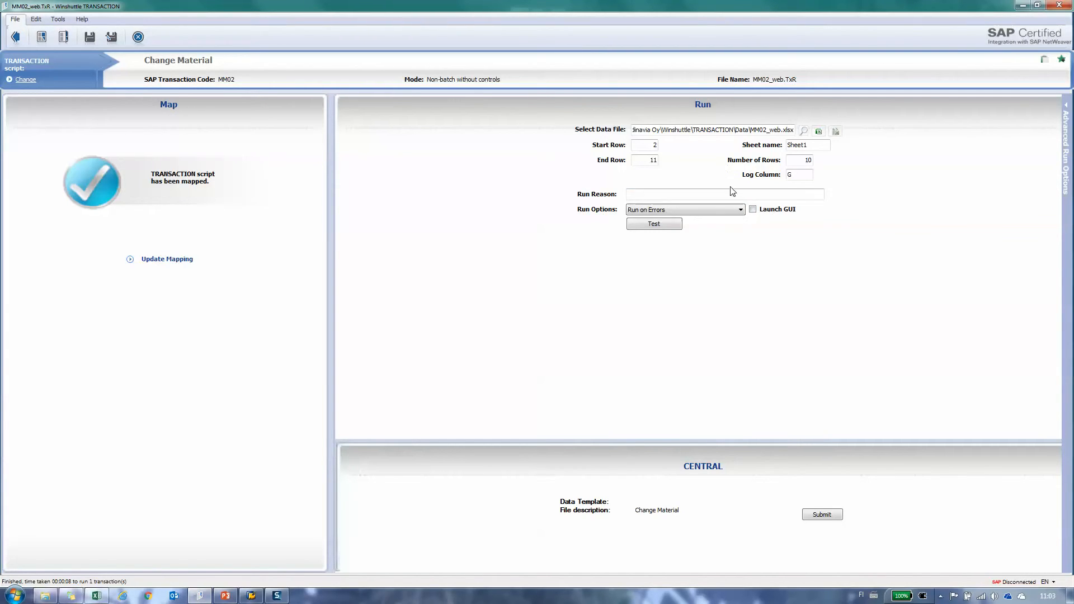
click(740, 211)
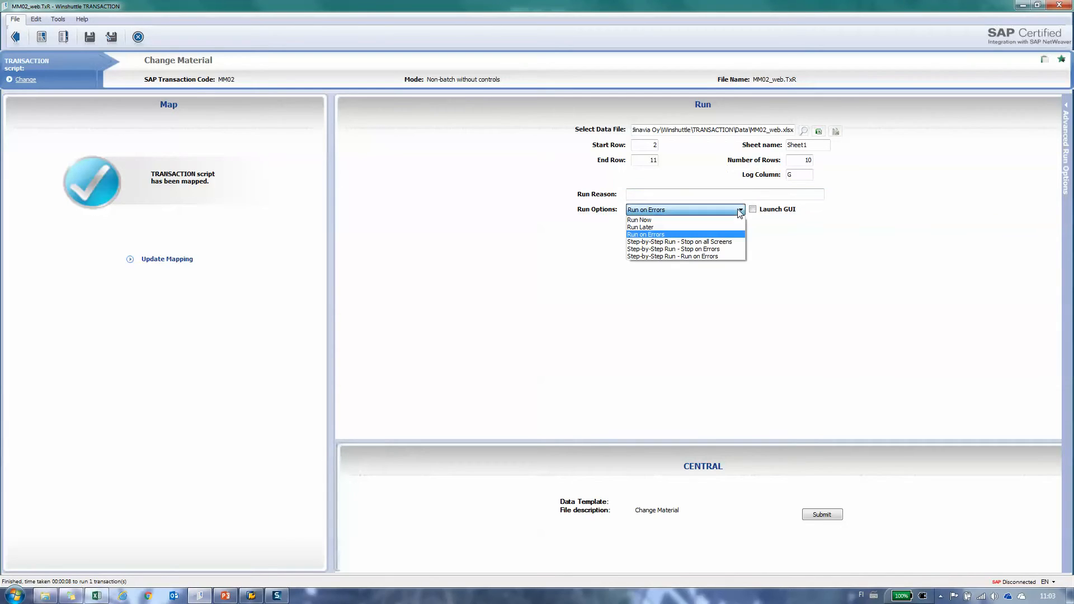
click(678, 242)
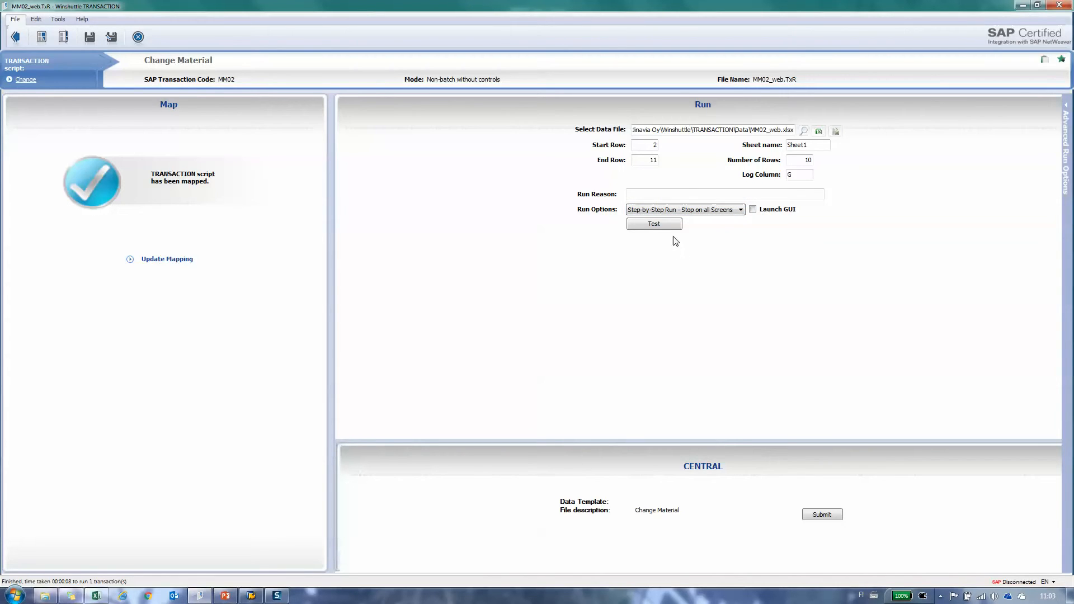
click(664, 224)
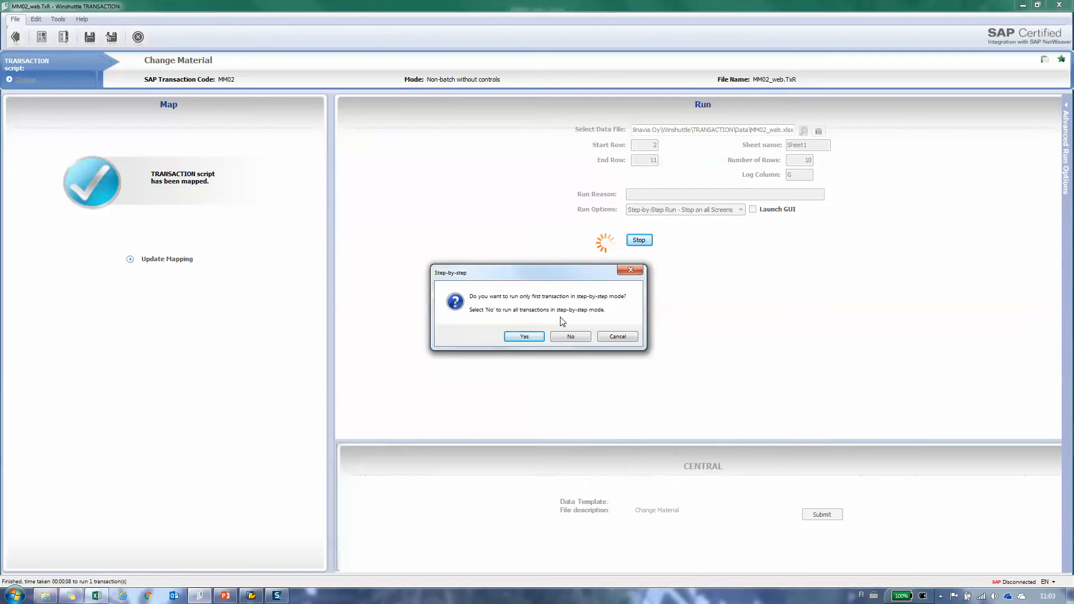
click(523, 336)
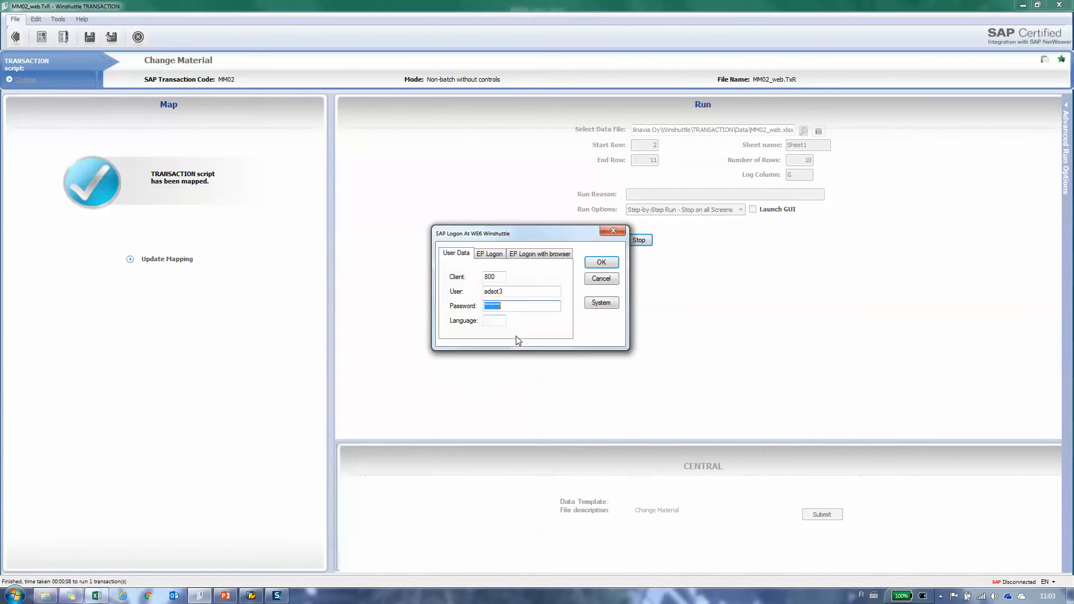
click(598, 264)
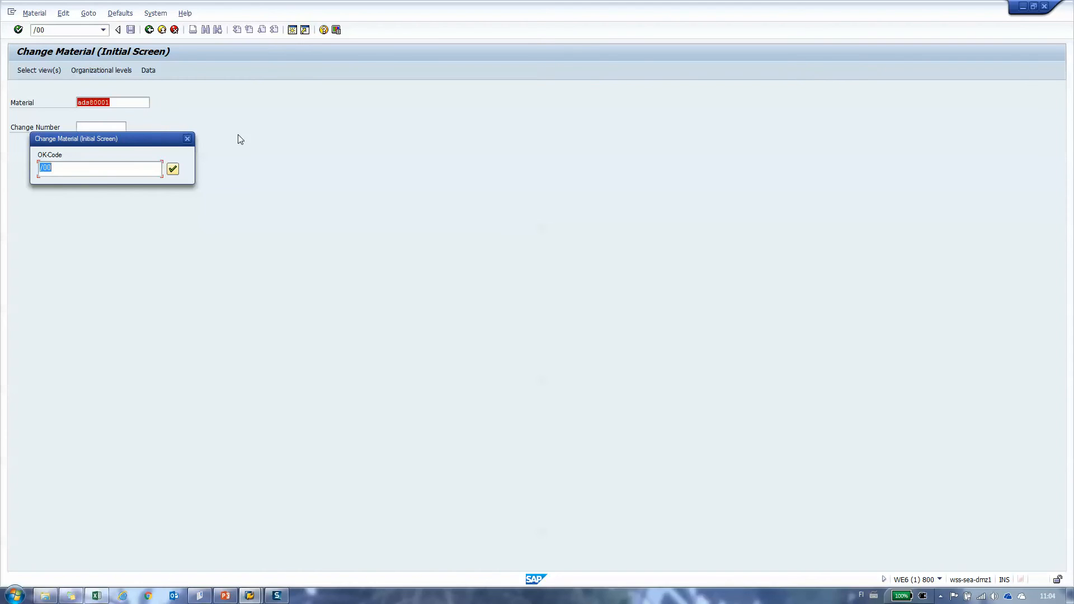
Step: Move the OK-Code popup clear of the SAP fields and accept each recorded code from /00 through =YES to save the material
drag(138, 138, 525, 123)
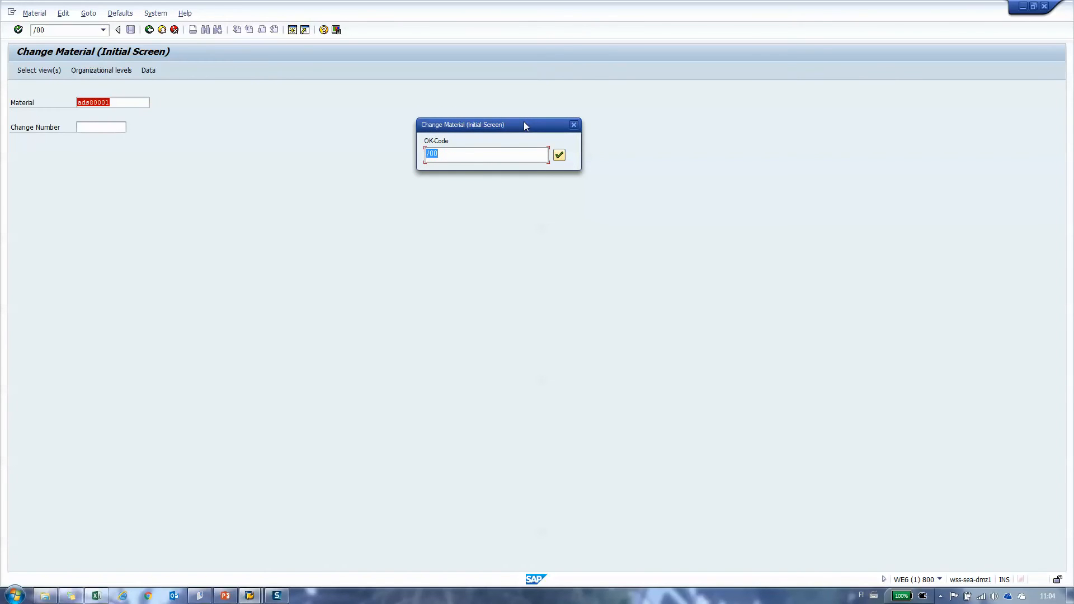
click(559, 155)
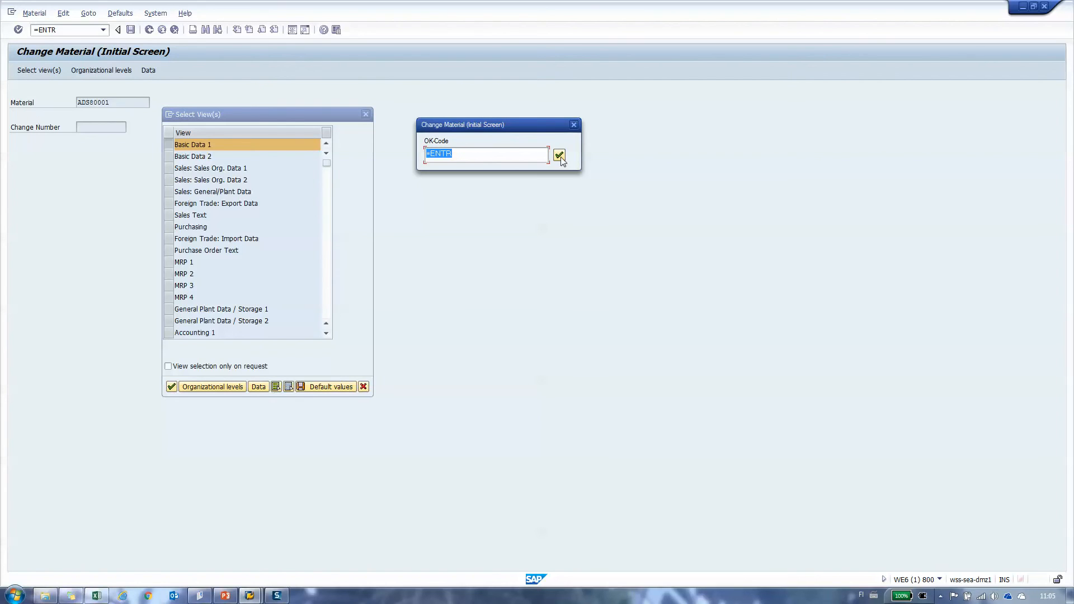
click(559, 156)
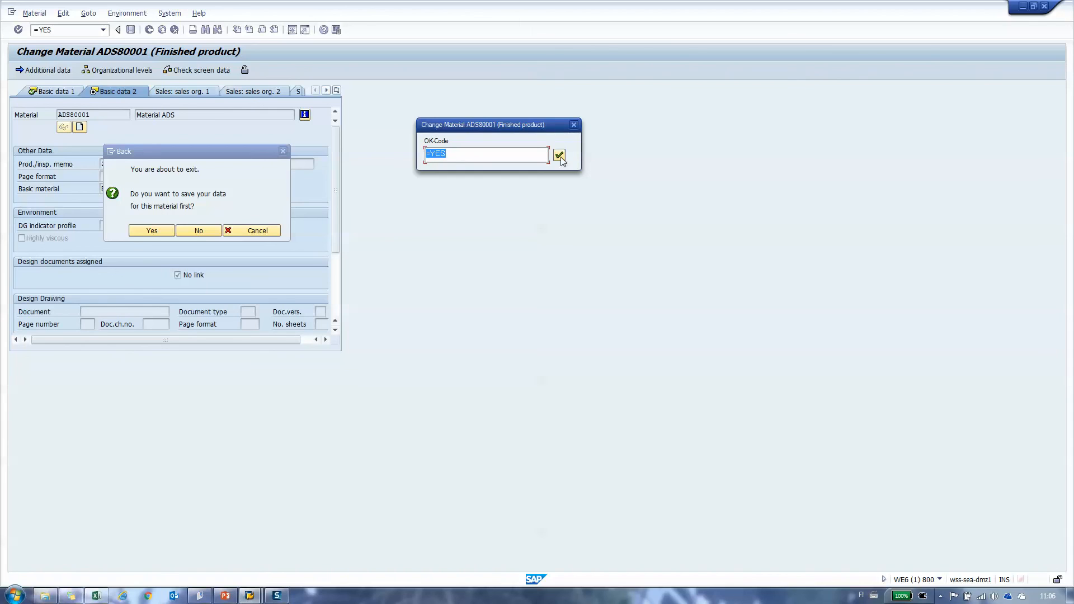
click(560, 156)
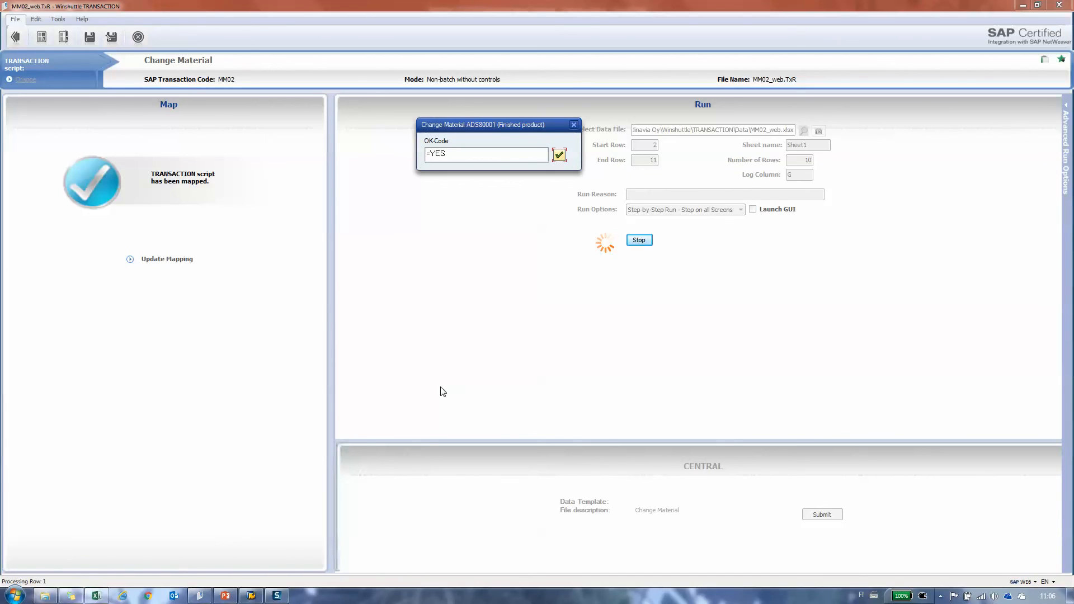
Step: Look at the MM02_web log in Excel and switch to the PowerPoint training presentation
click(96, 595)
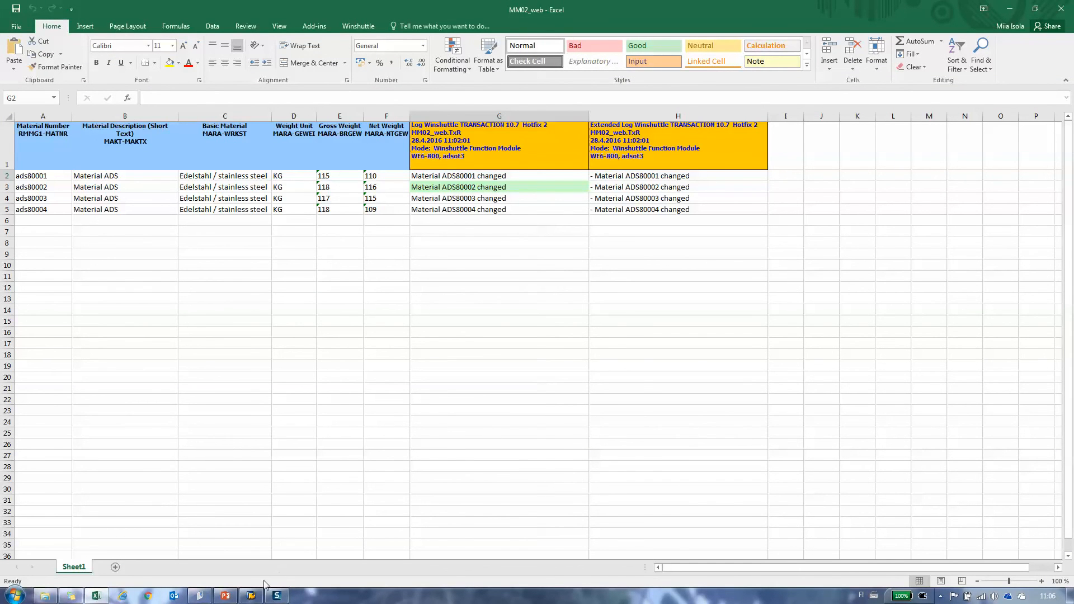
click(226, 597)
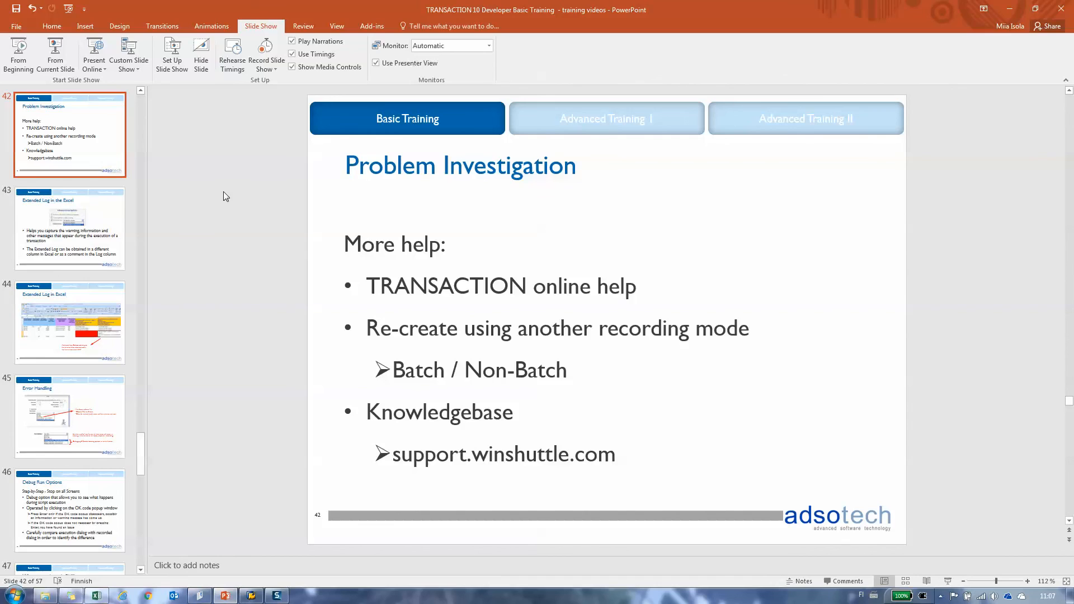